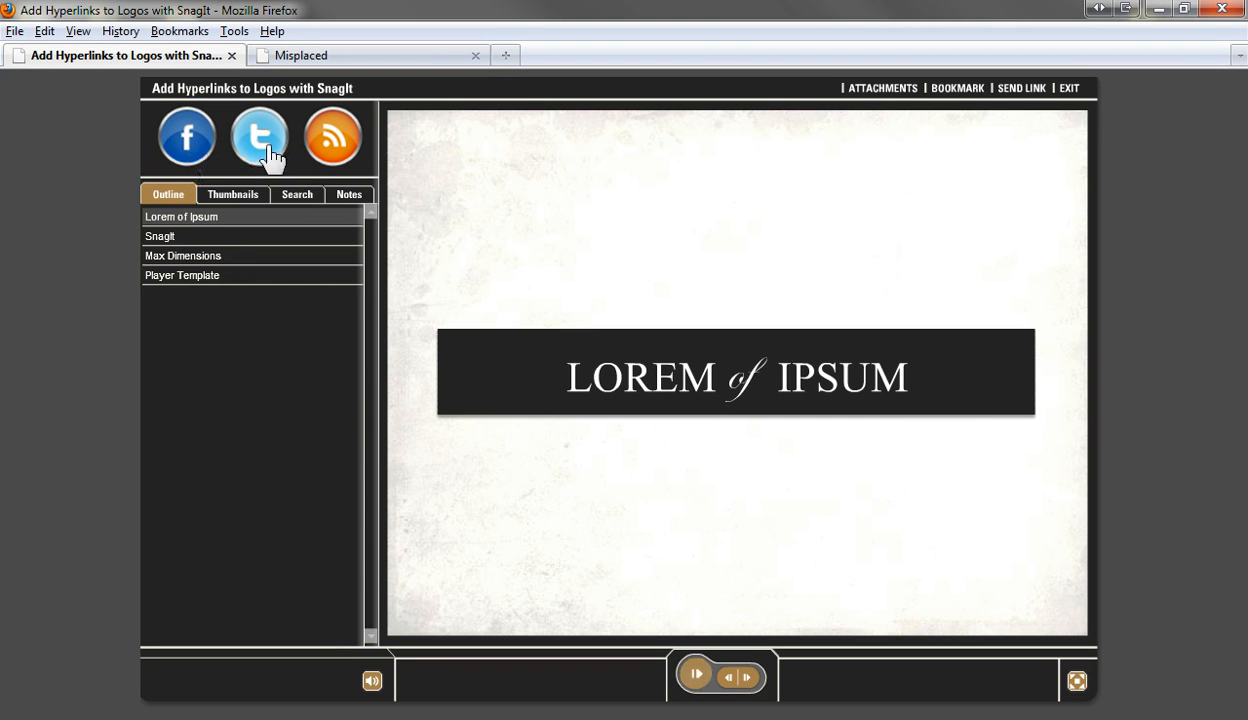
Test the RSS logo's link in the sample presentation and close the blog page it opens
click(333, 148)
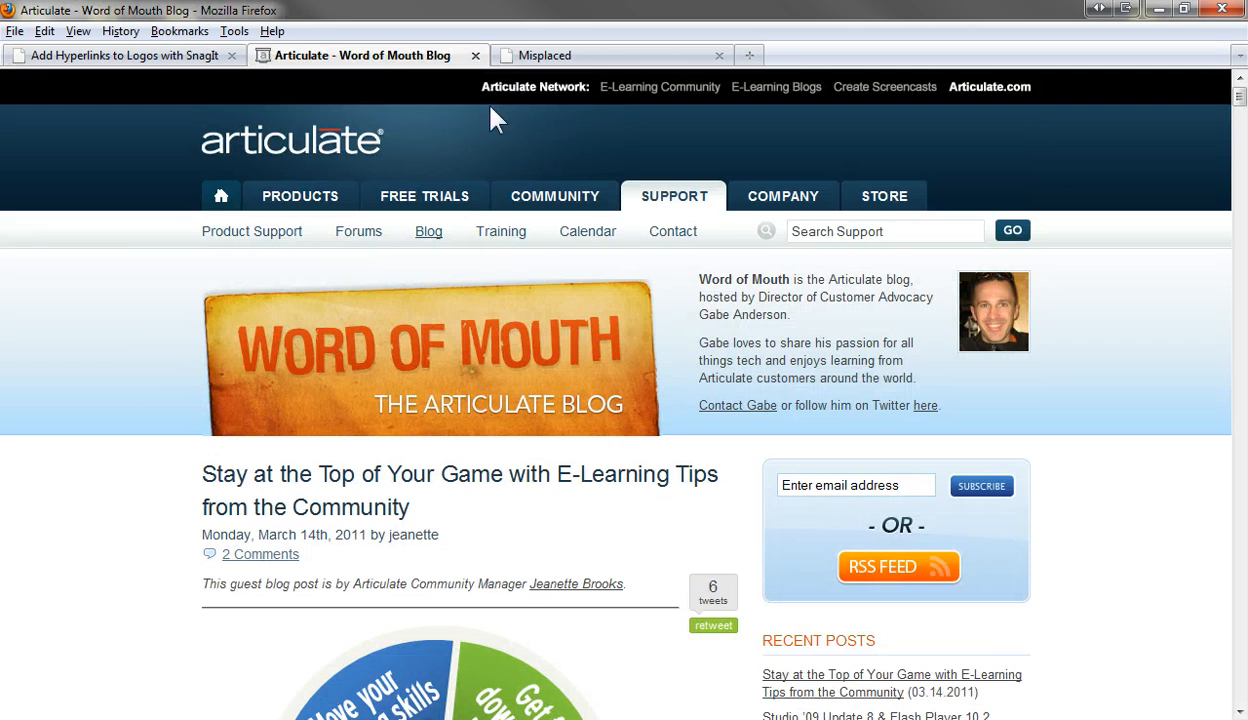
click(476, 56)
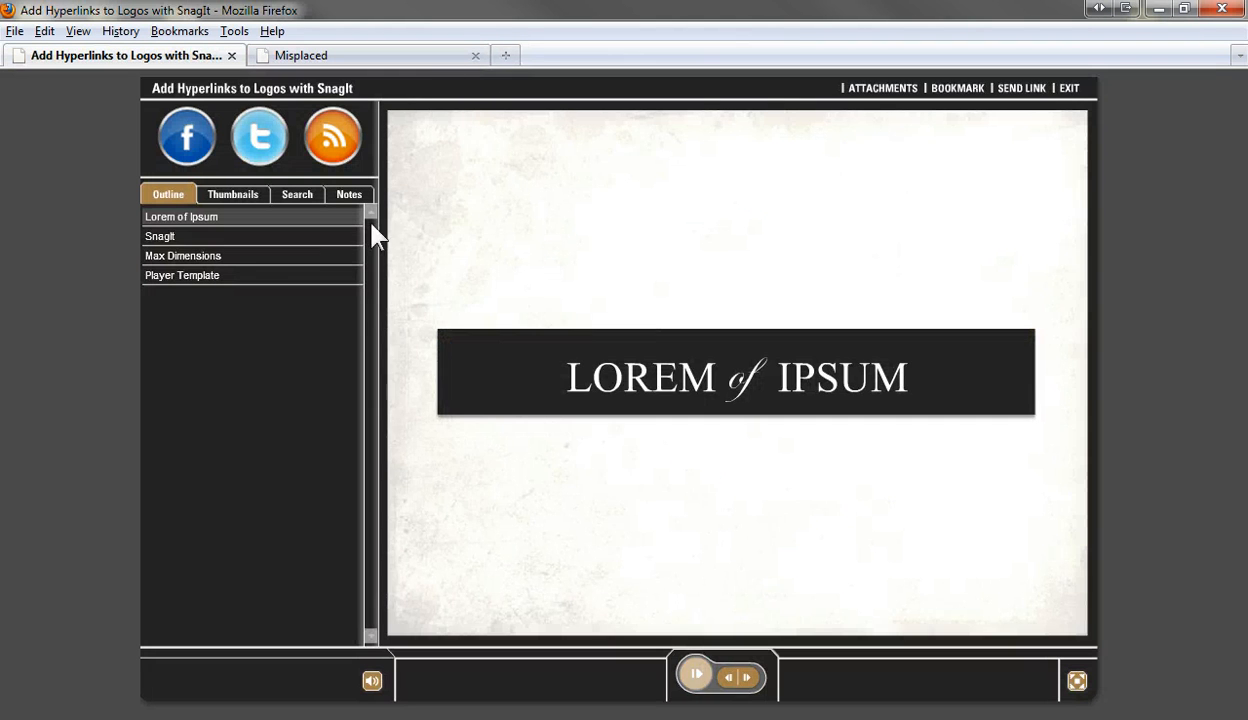
Review the SnagIt slide, the _SnagIt Links folder and the Max Dimensions slide for the logo requirements
click(245, 247)
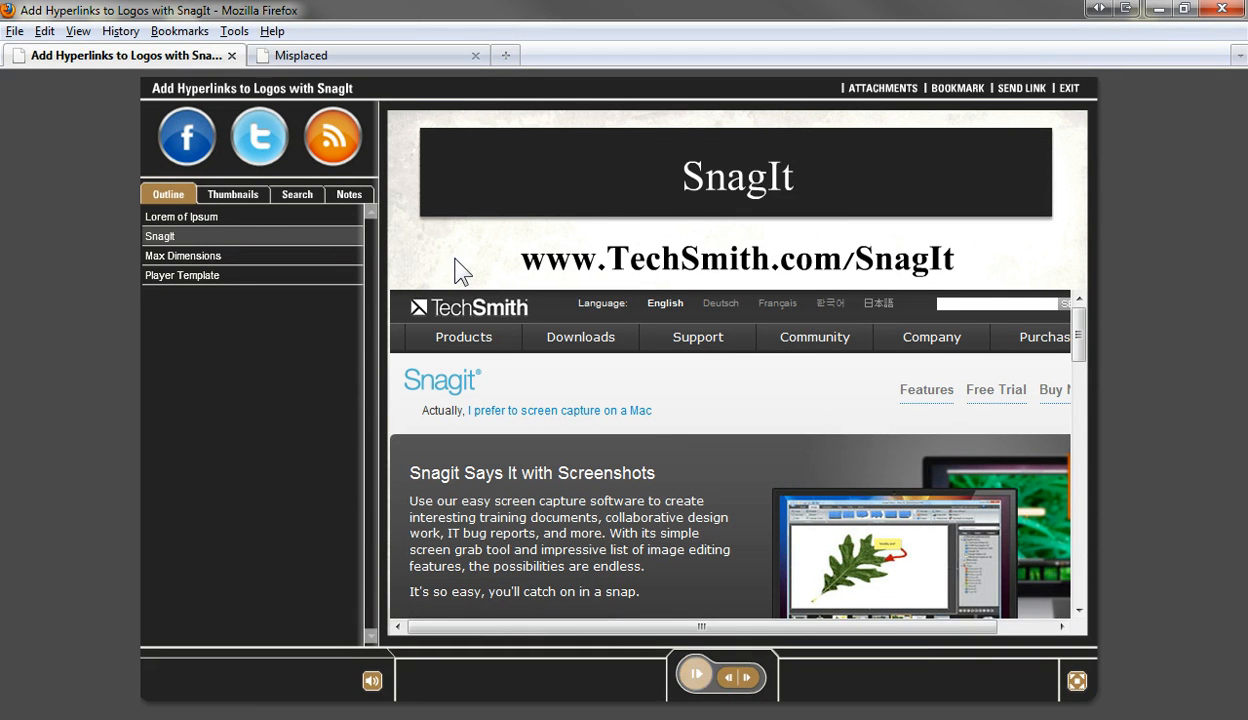
mouse_move(581, 347)
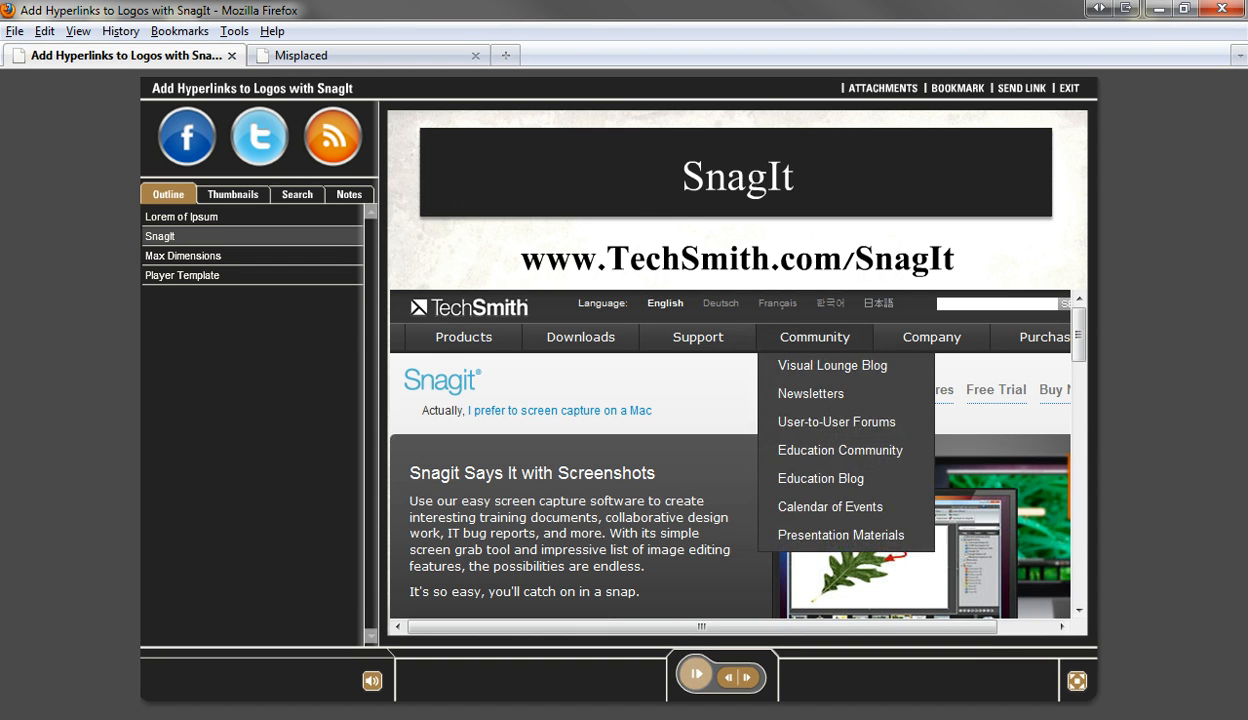
click(530, 718)
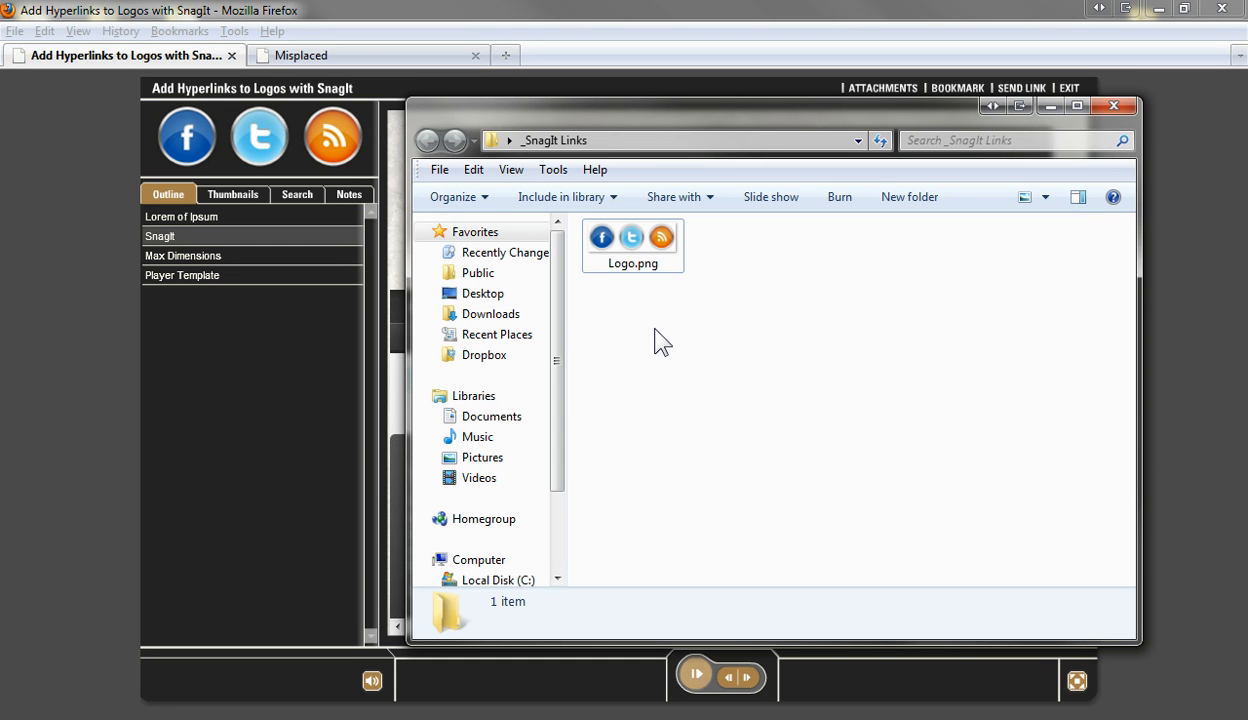
click(245, 256)
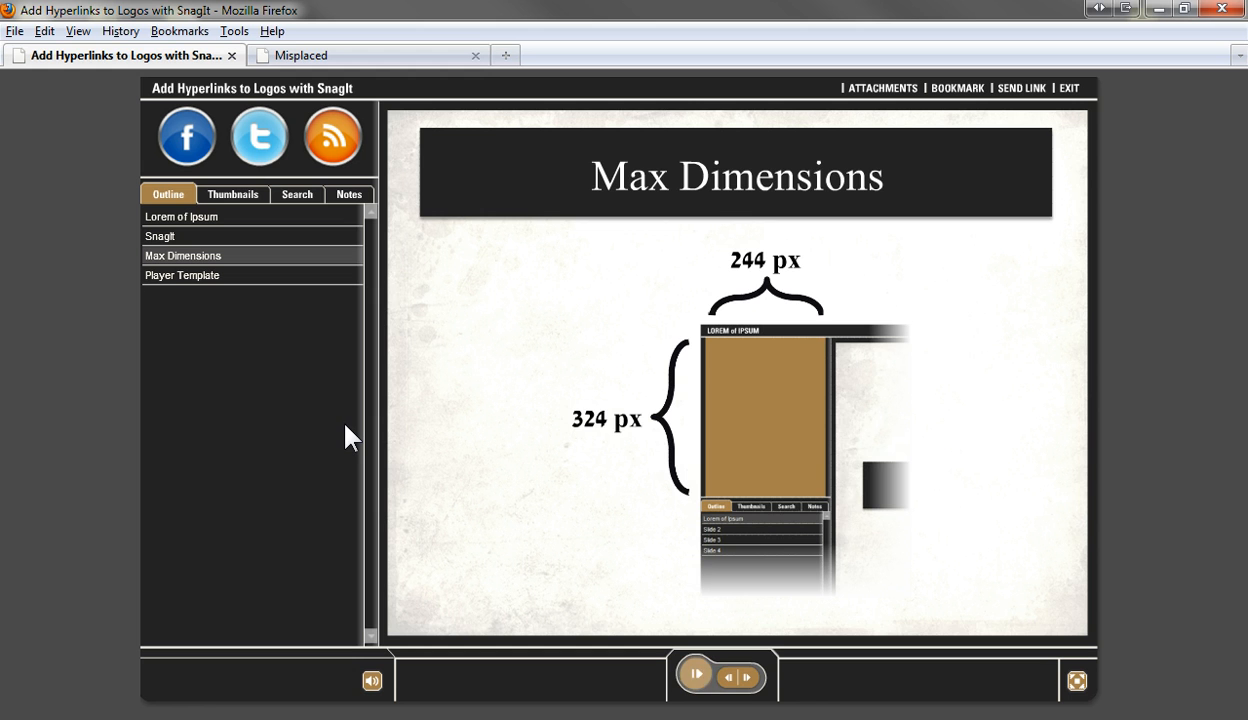
Open Logo.png from the _SnagIt Links folder in Snagit Editor and maximize the editor window
click(648, 710)
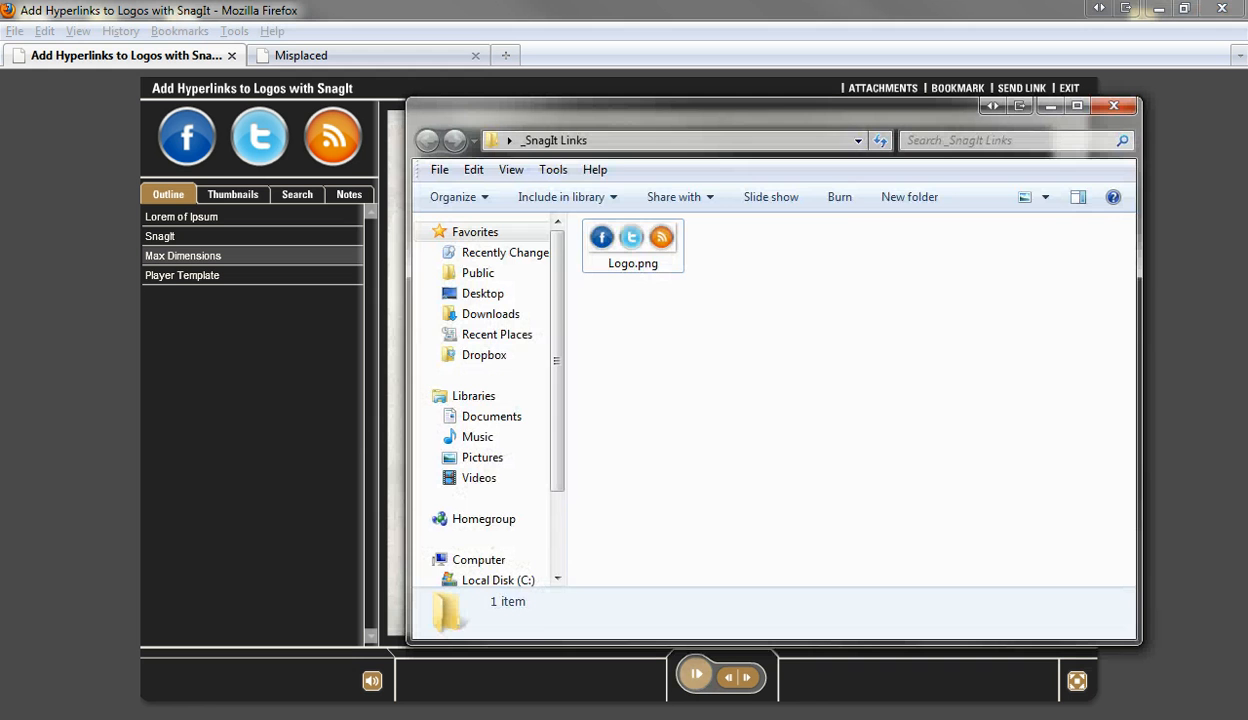
click(622, 262)
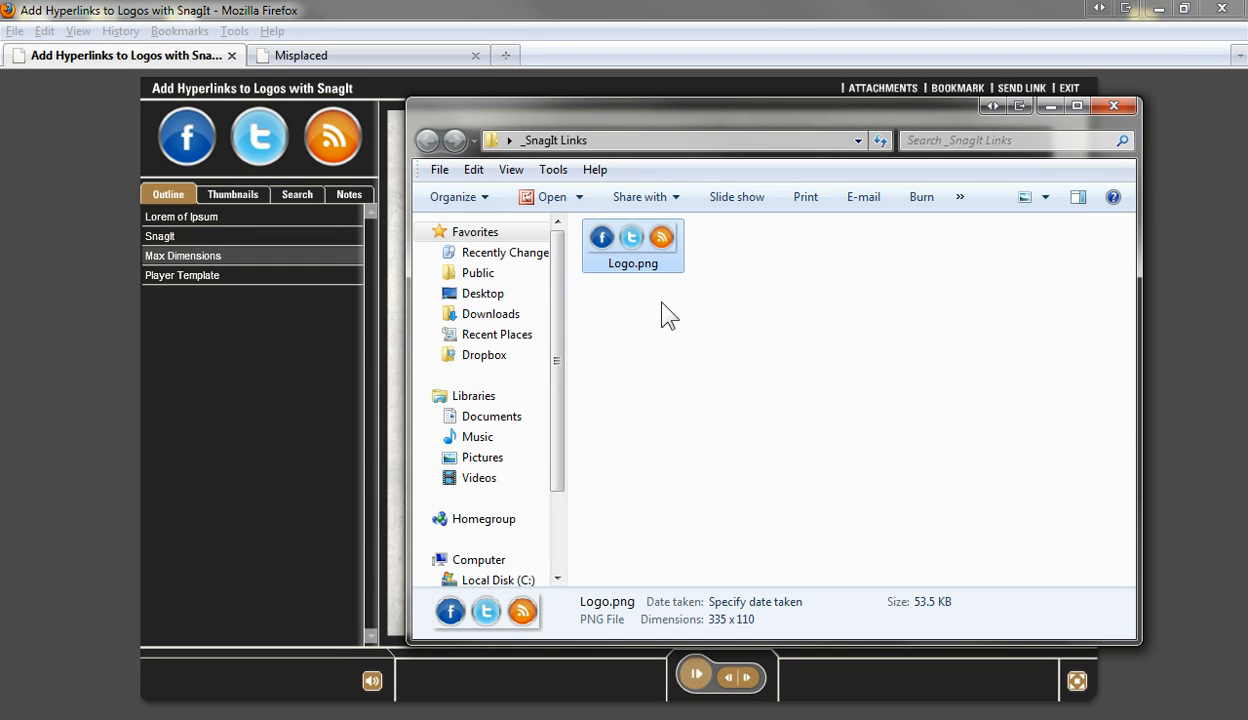
right_click(627, 252)
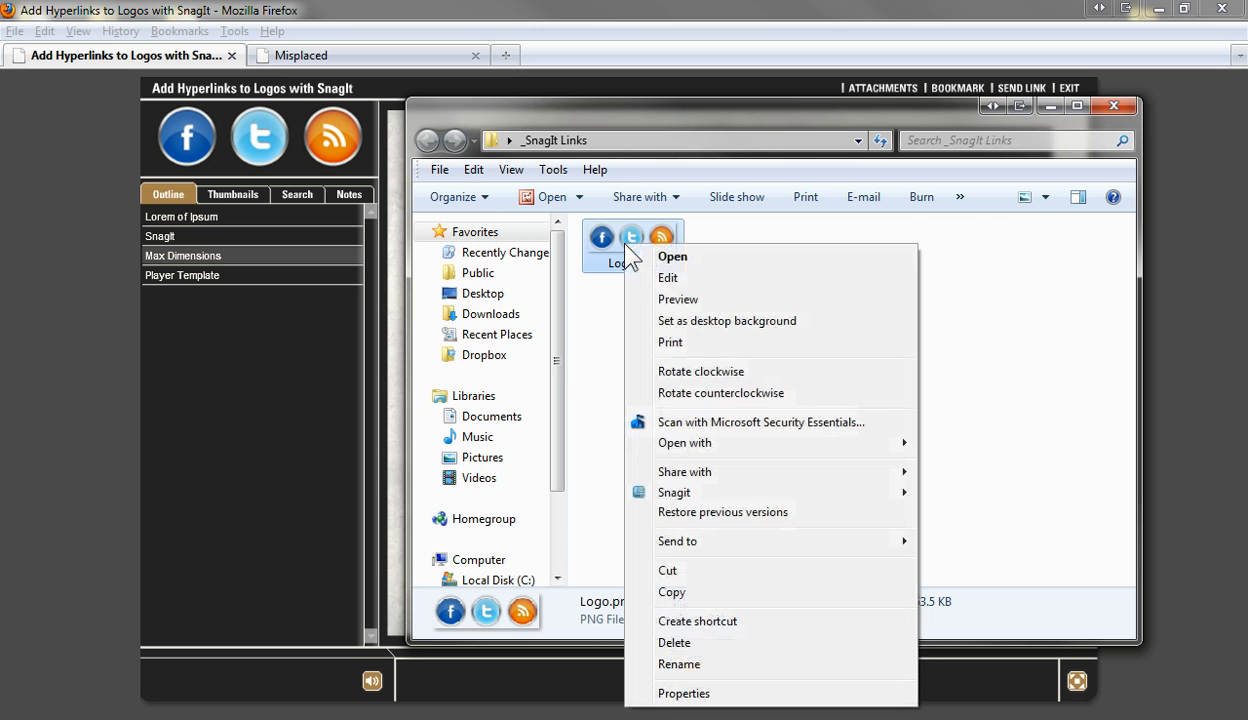
mouse_move(703, 450)
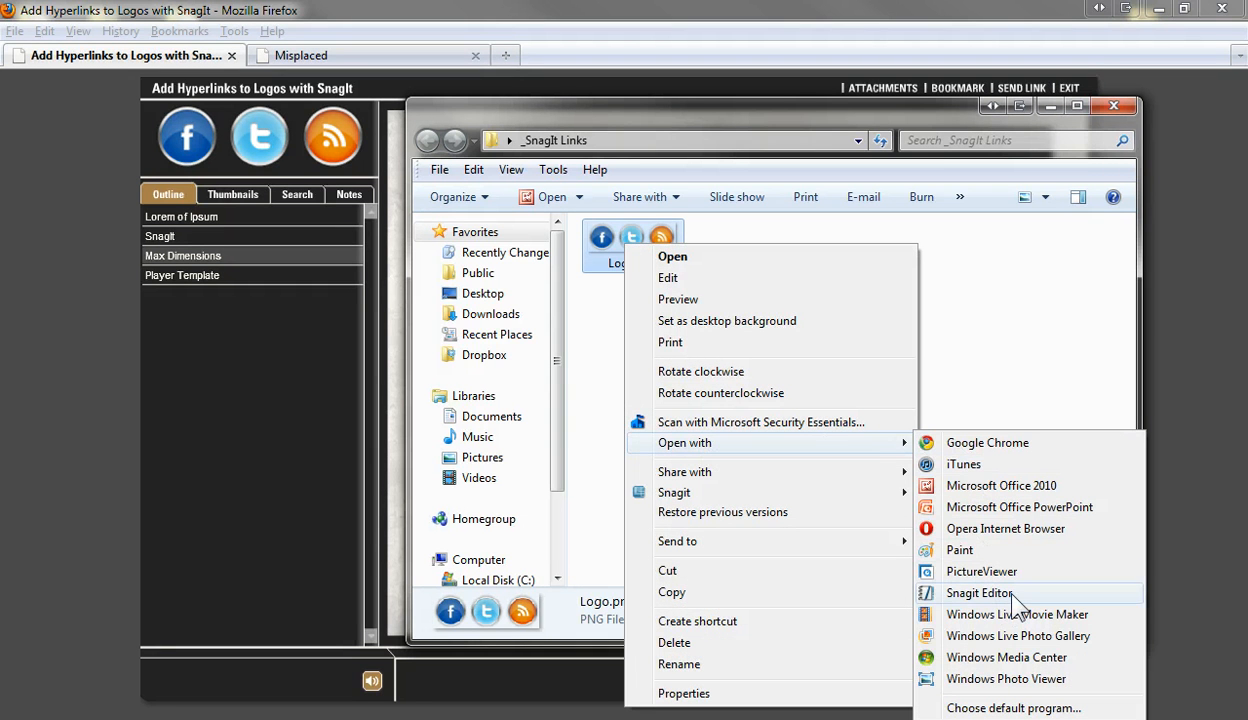
click(985, 593)
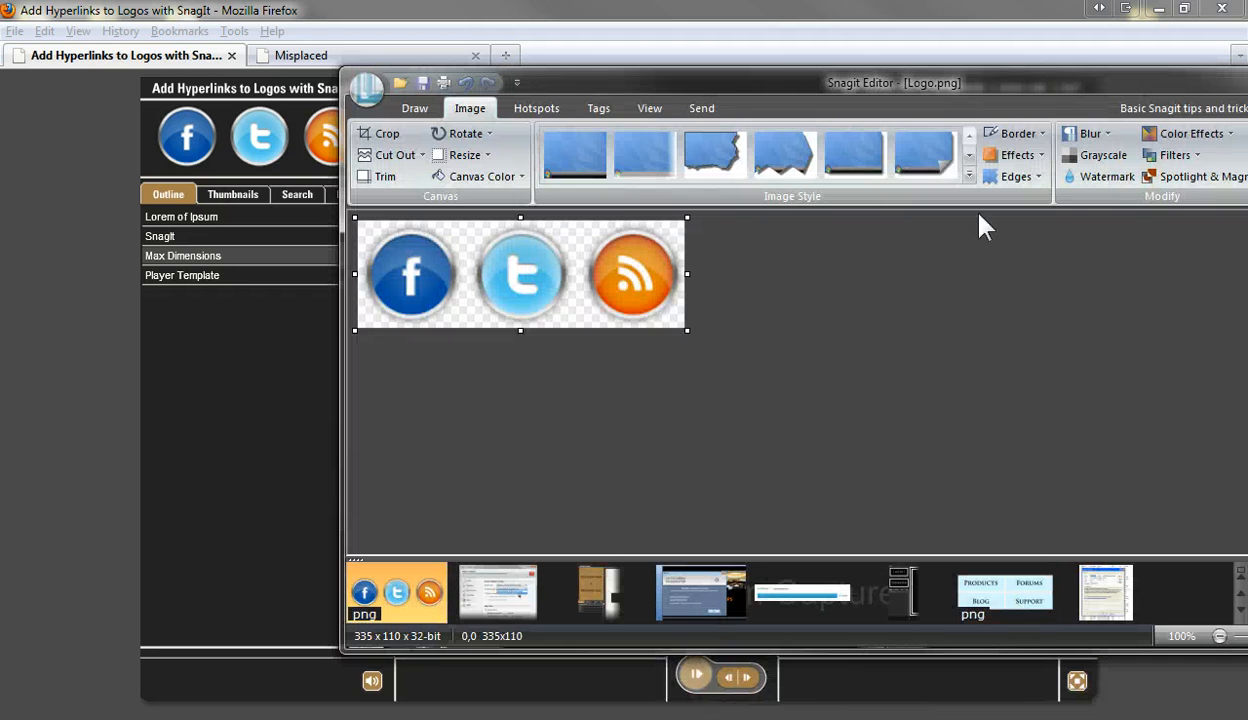
double_click(962, 92)
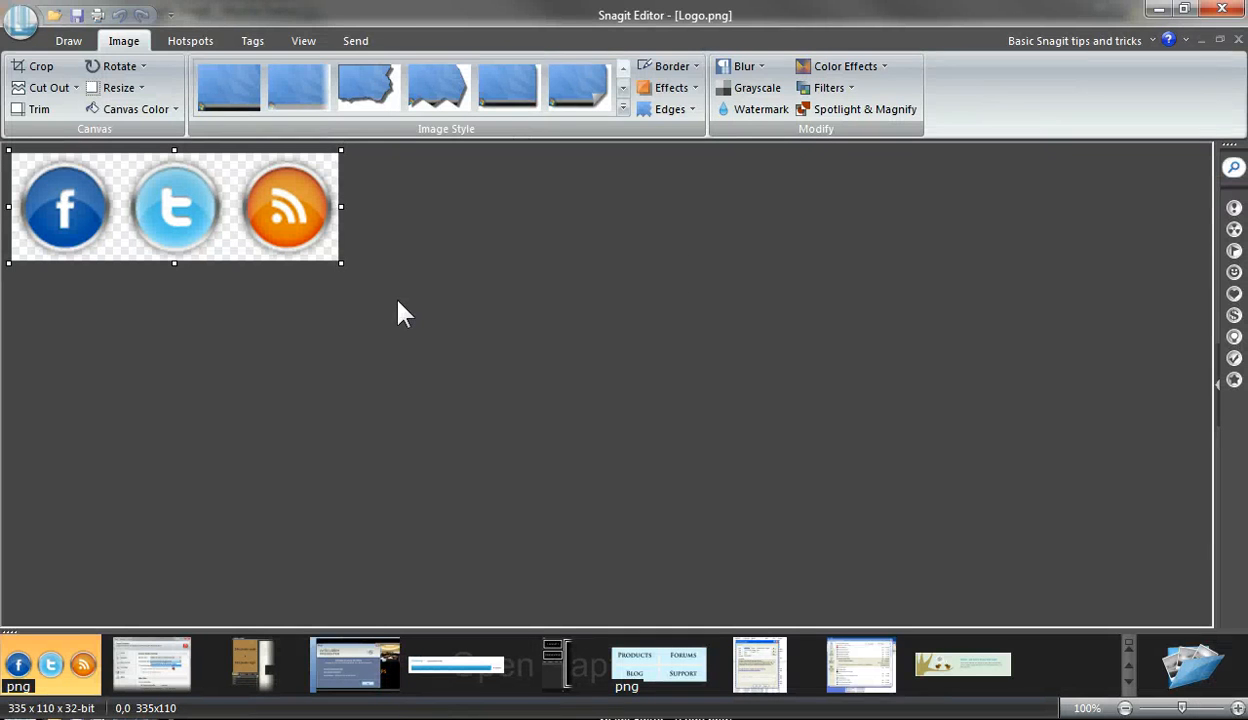
Draw an elliptical hotspot that covers the Facebook logo
click(205, 42)
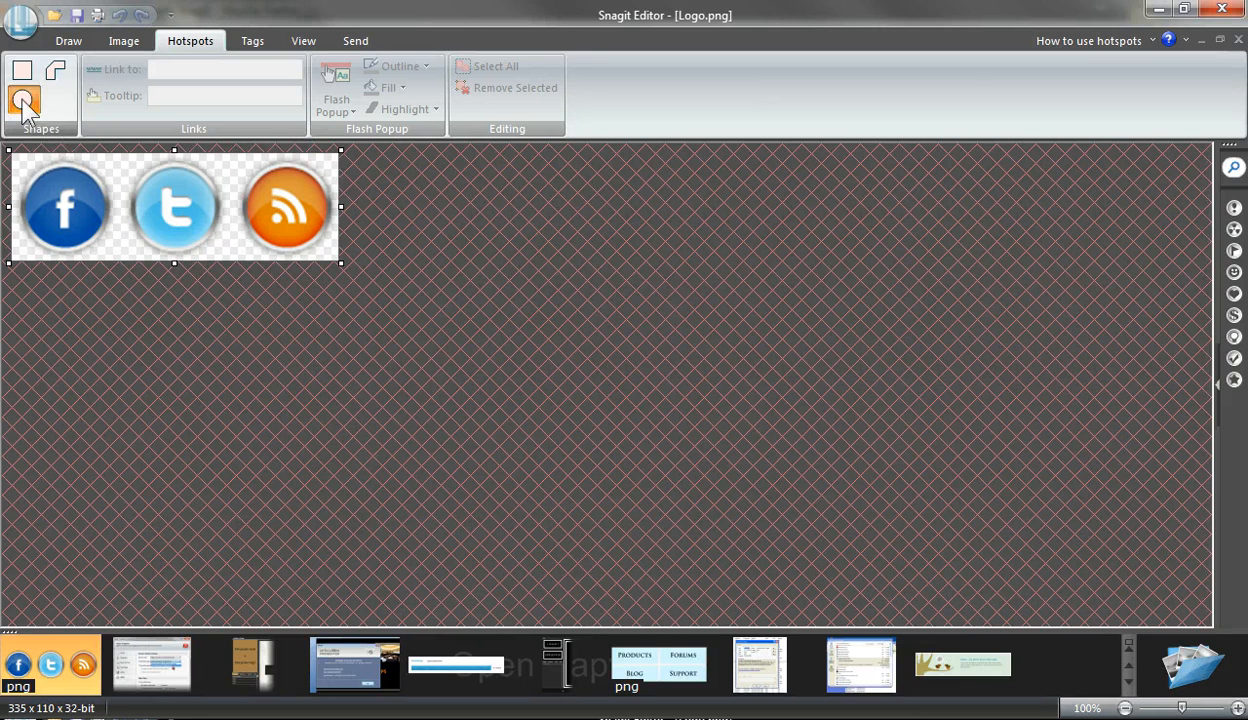
drag(22, 158, 106, 249)
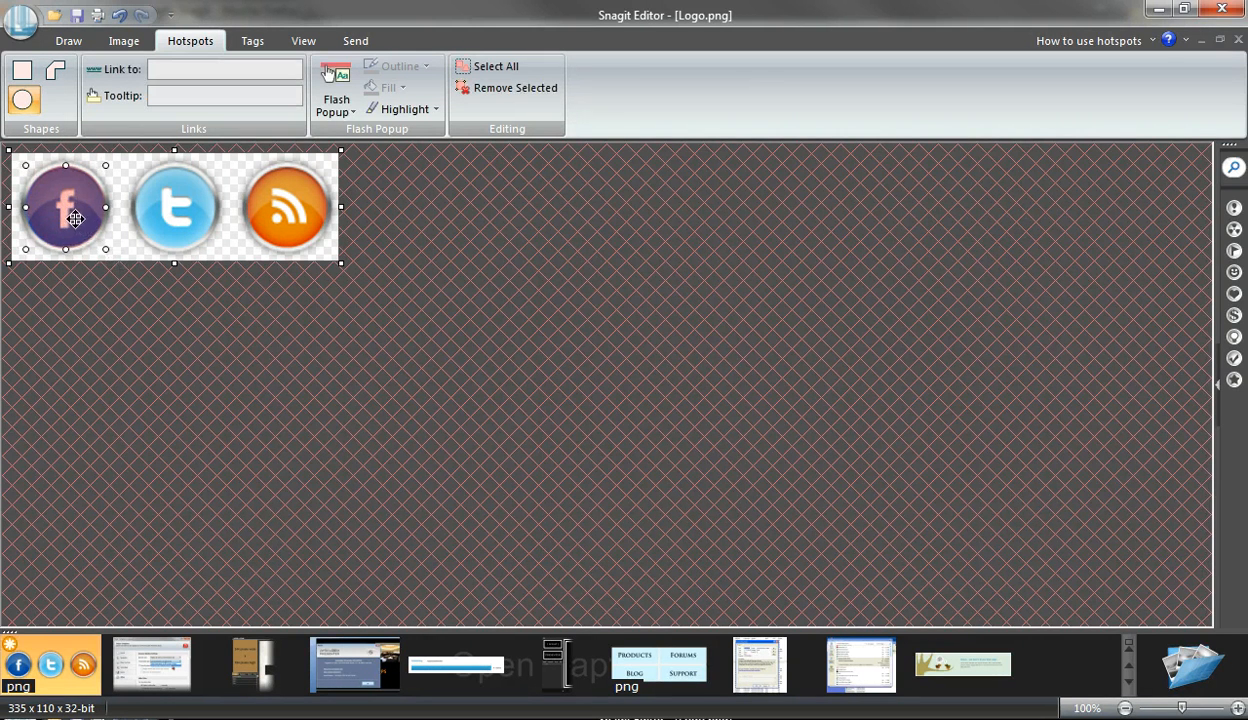
key(alt+Tab)
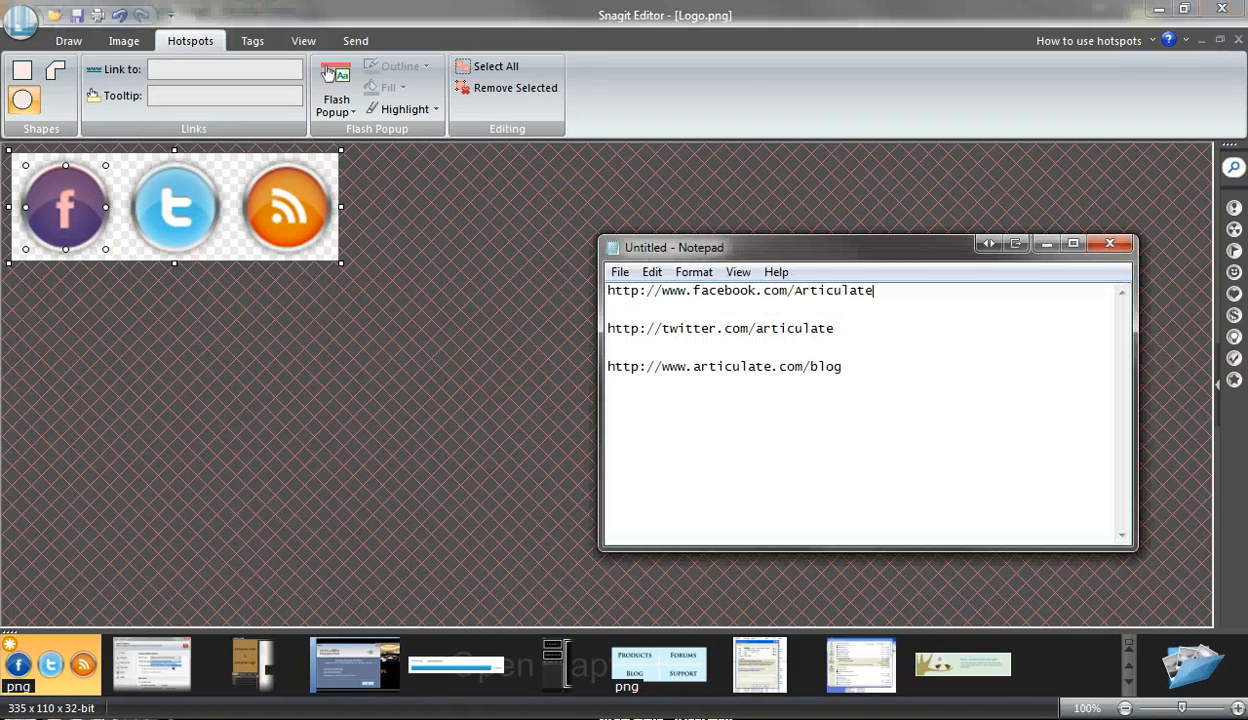
drag(878, 290, 600, 290)
right_click(632, 292)
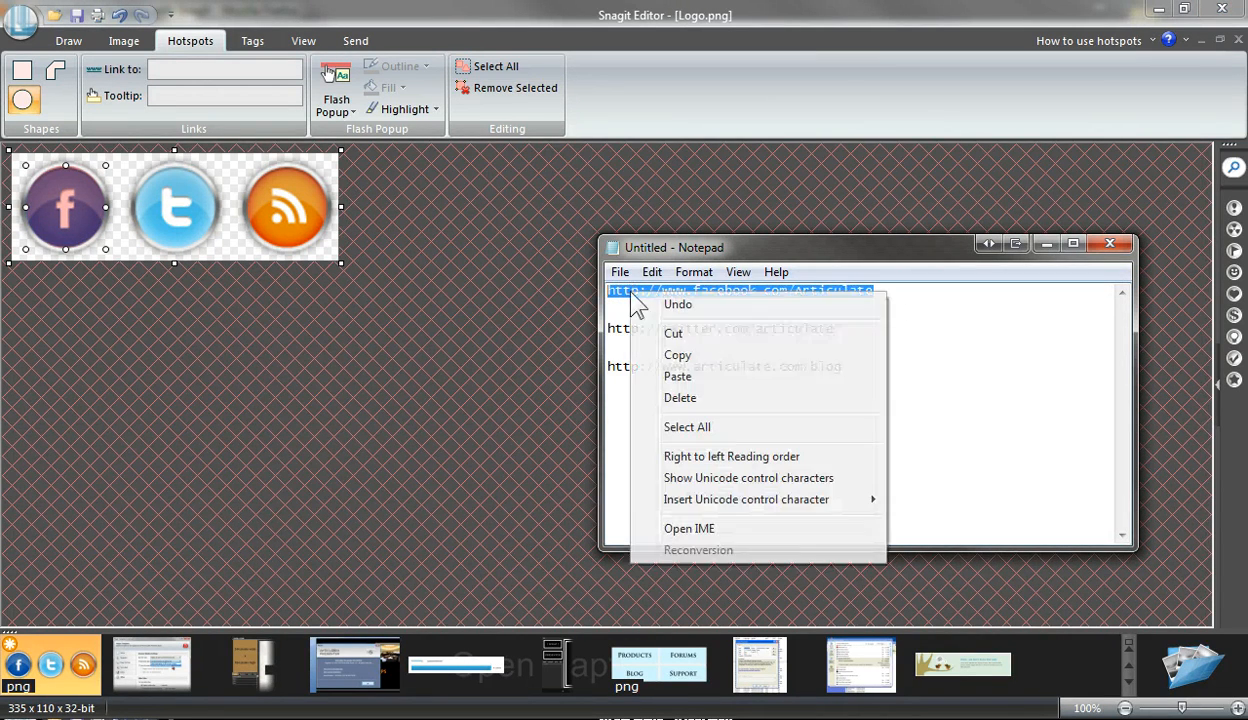
click(680, 356)
click(229, 70)
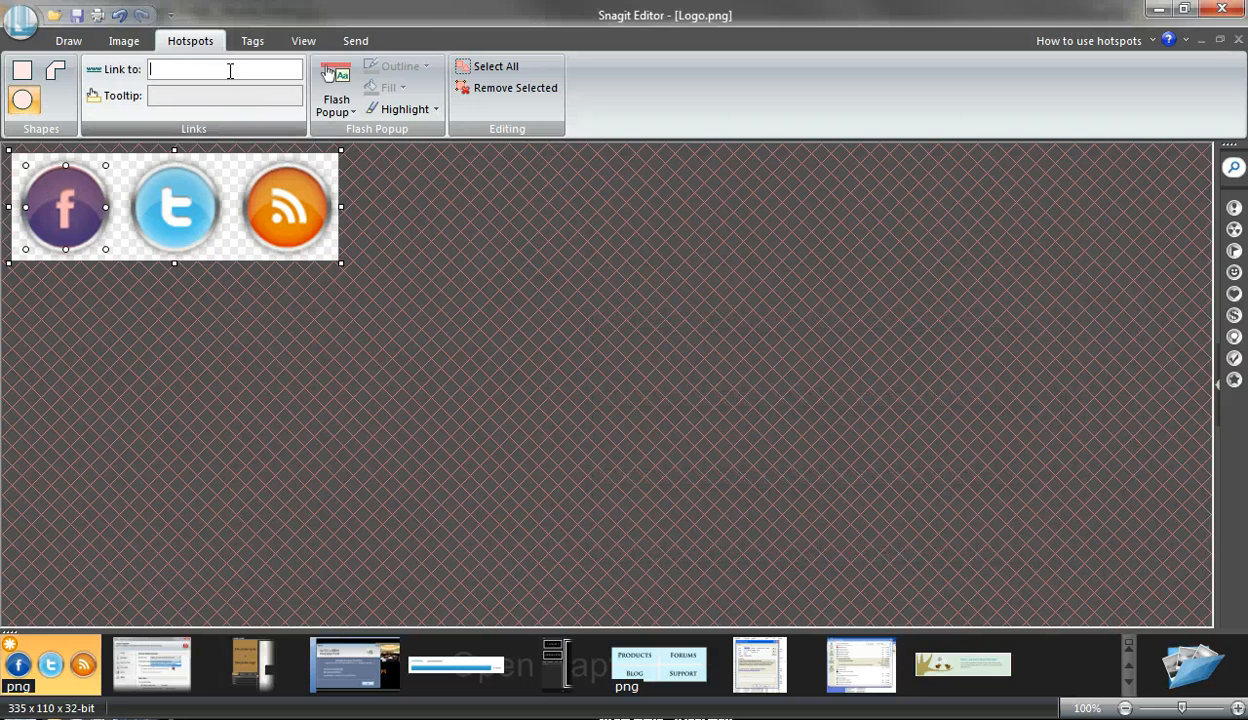
right_click(229, 70)
click(279, 125)
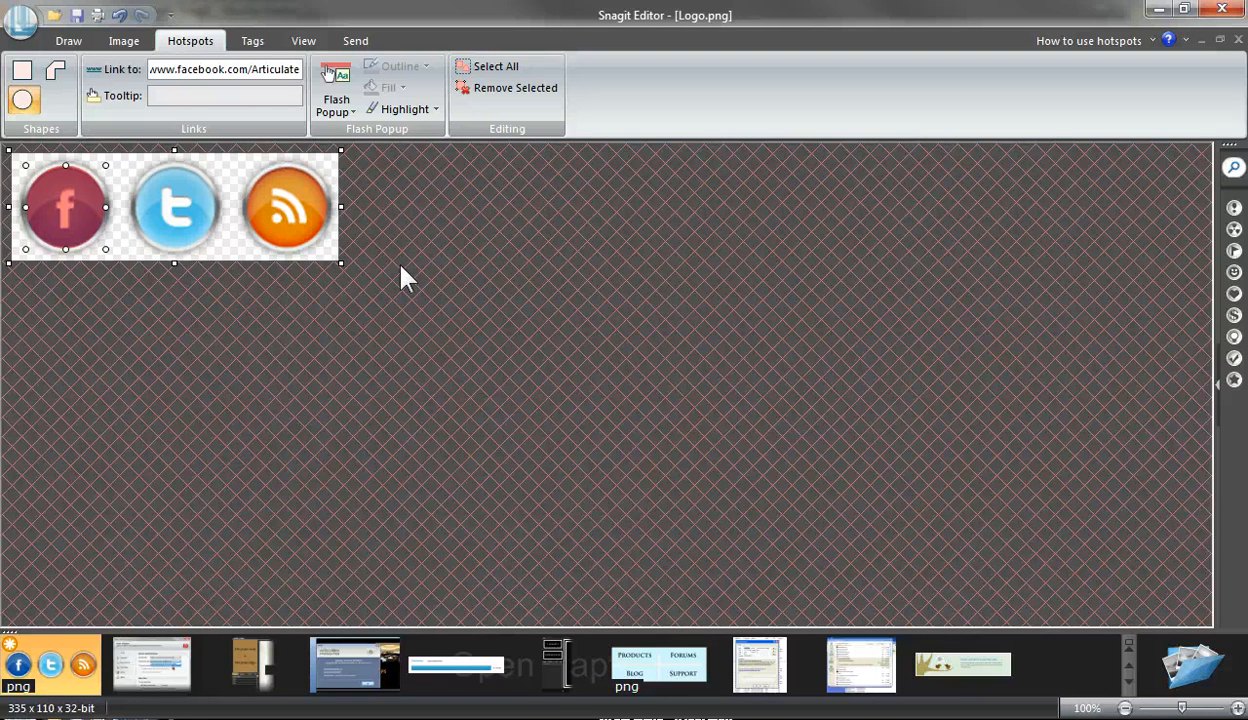
Leave hotspot editing and return to it to check the hotspots over the Facebook, Twitter and RSS logos
key(alt+d)
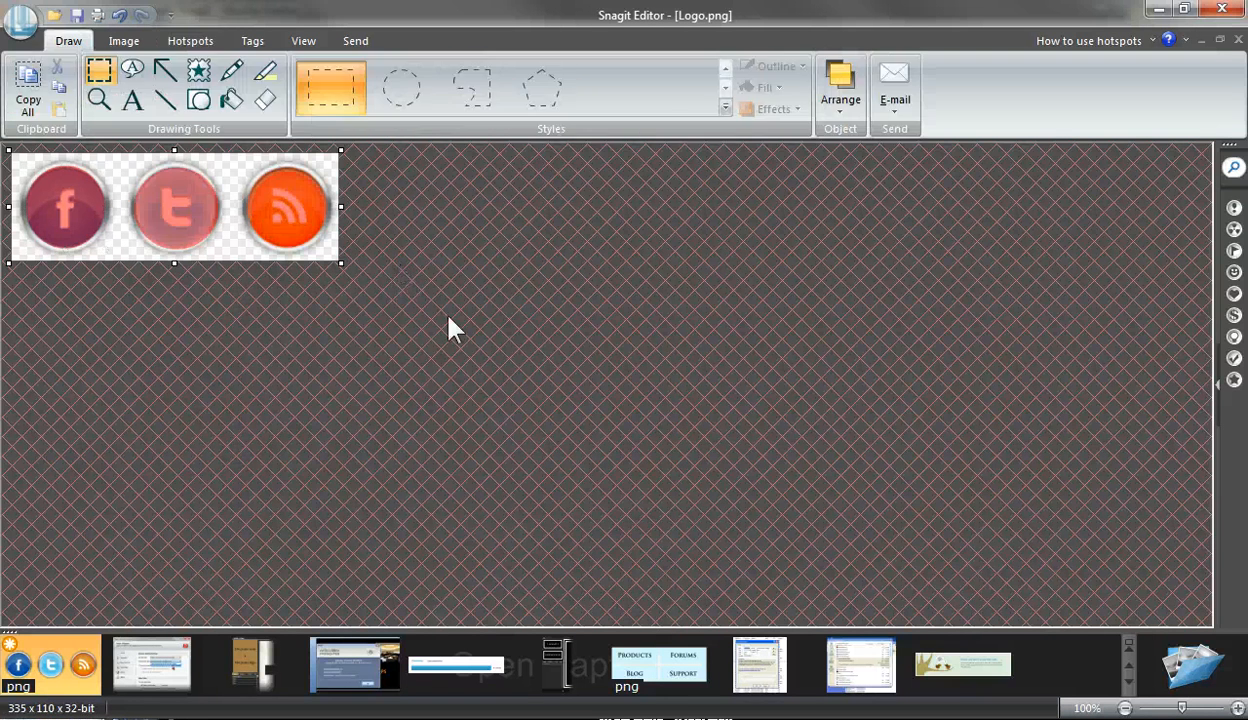
key(Escape)
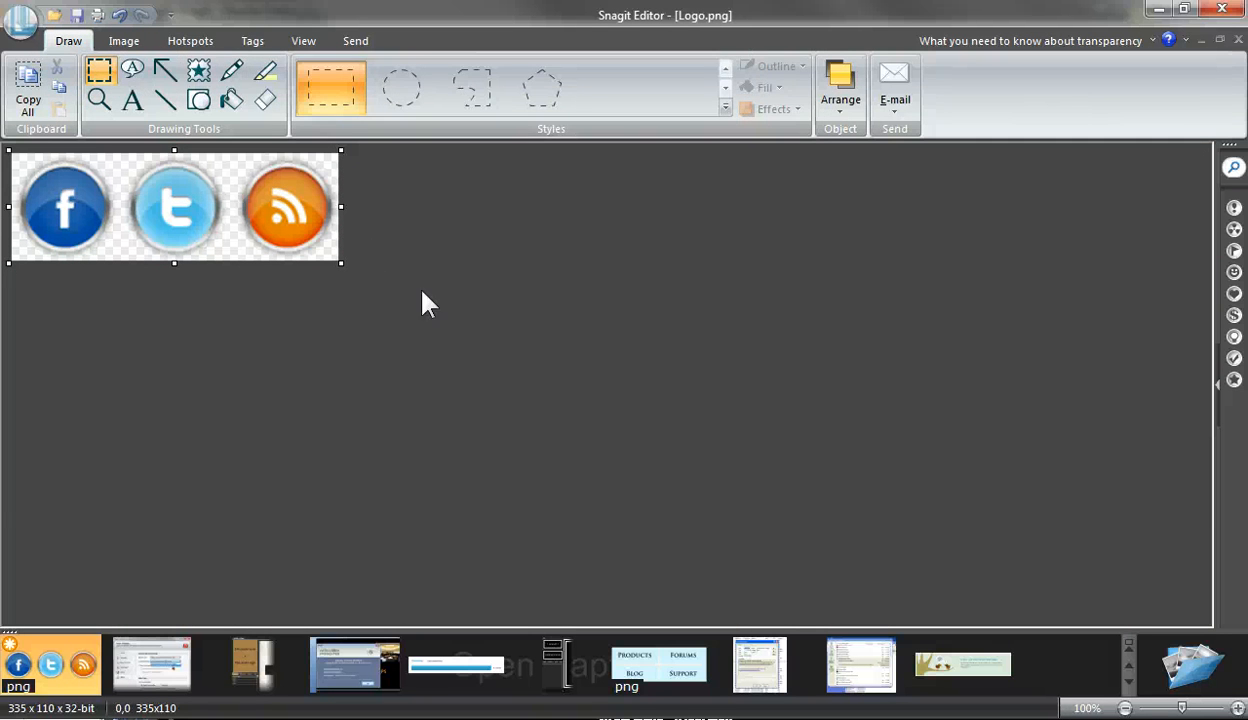
click(168, 48)
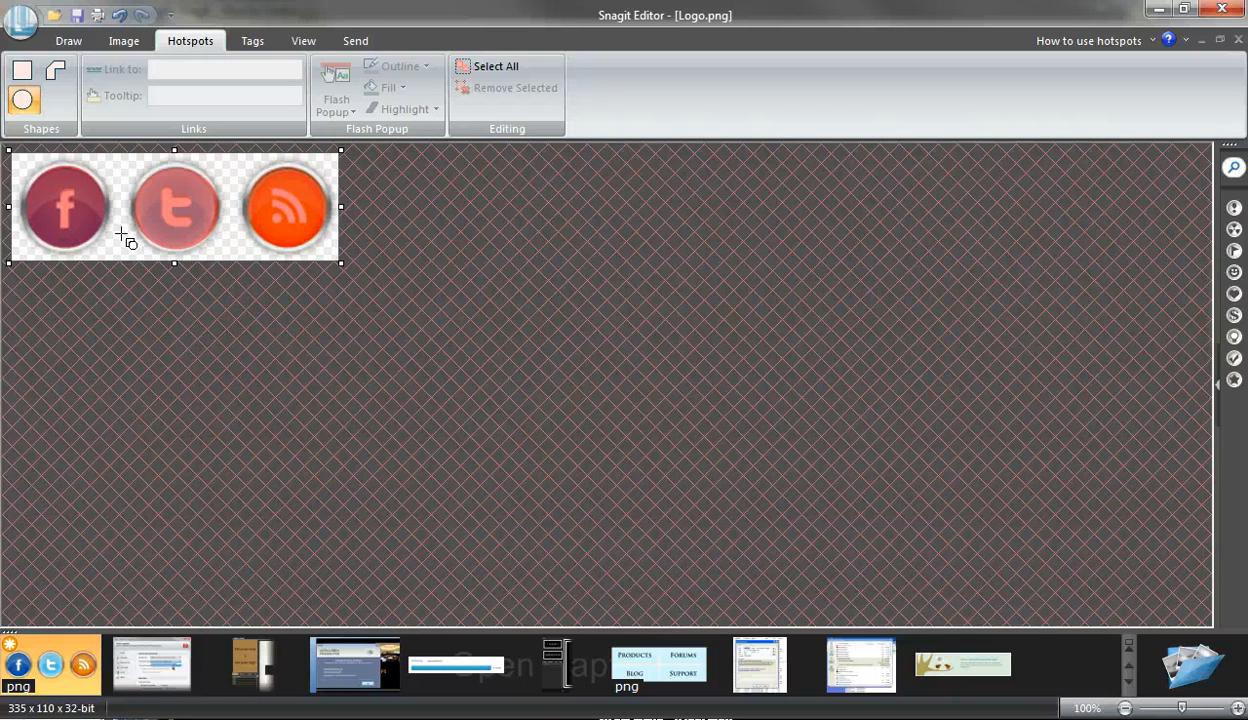
Set the canvas color to the dark gray (RGB 36, 36, 36) sampled from the presentation player behind the editor
click(123, 41)
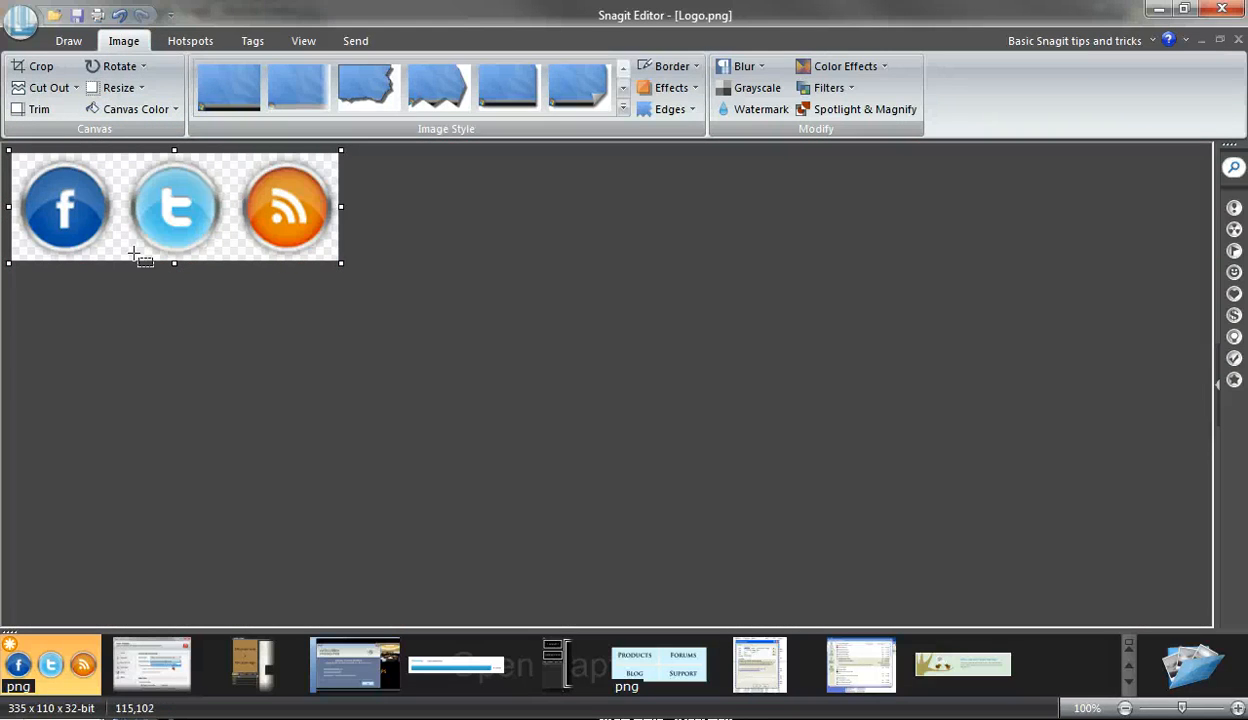
double_click(484, 5)
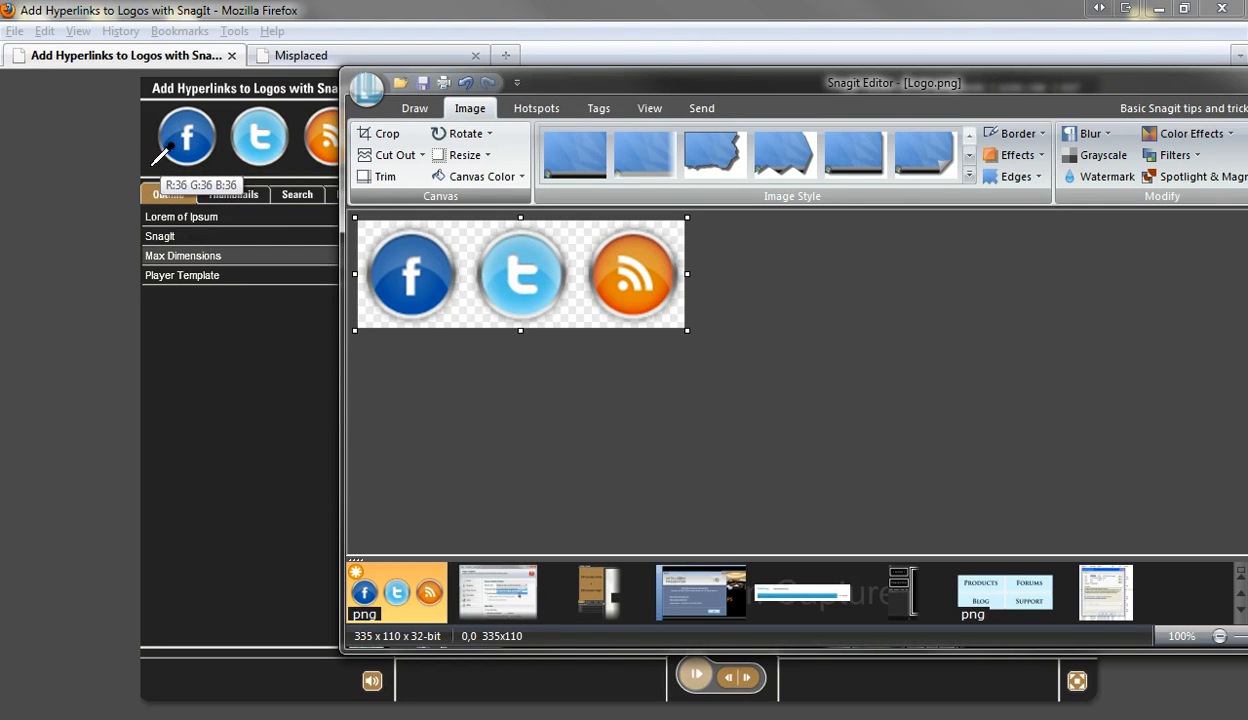
double_click(870, 80)
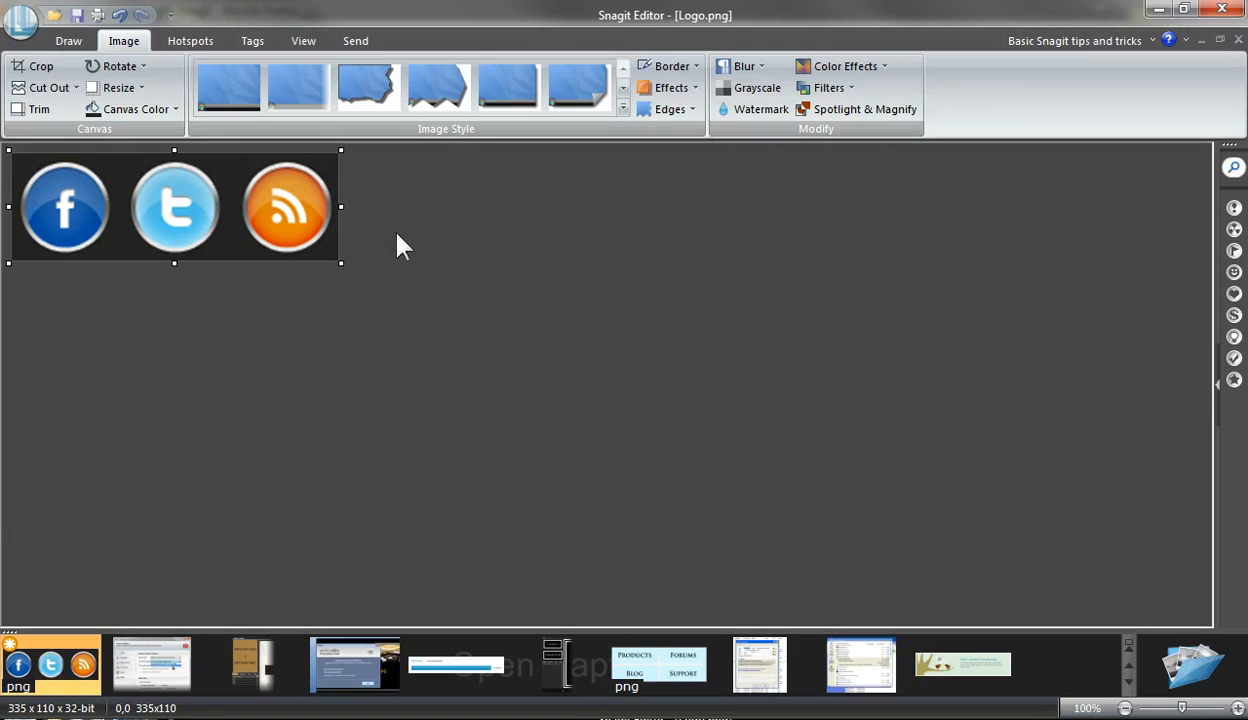
Save the image with its hotspots kept, using the SWF - Adobe Flash type as Logo.swf
click(77, 18)
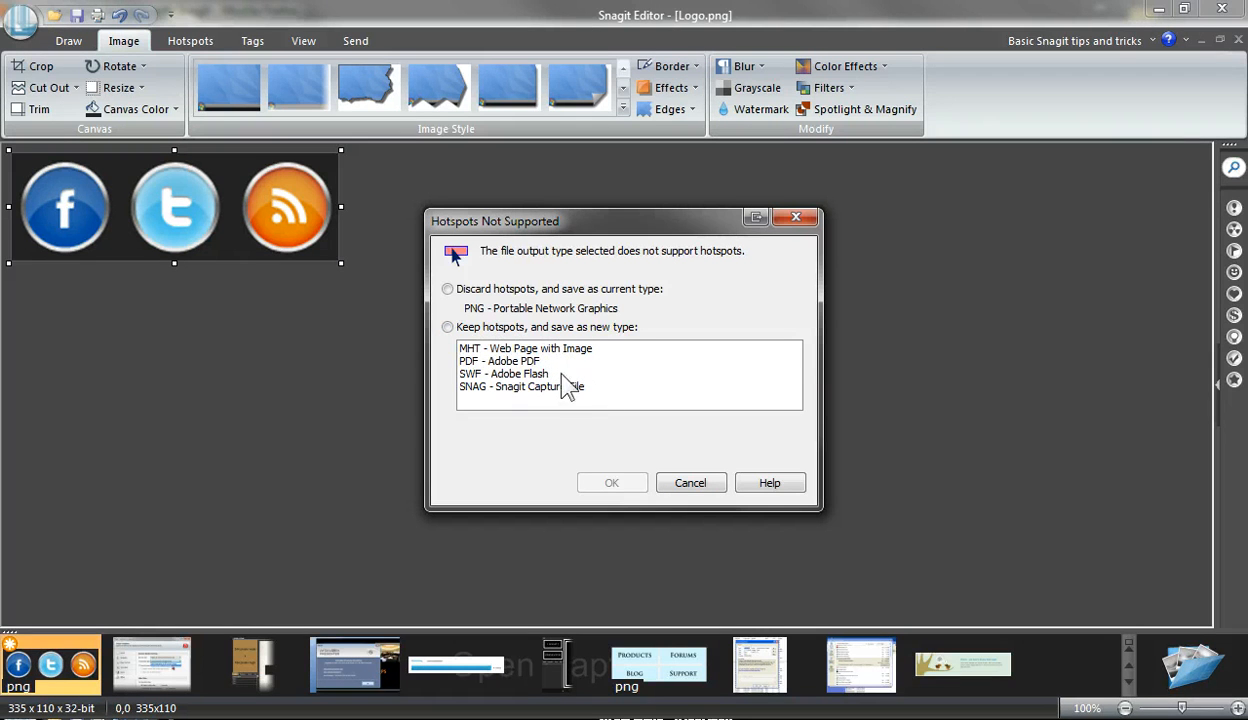
click(525, 374)
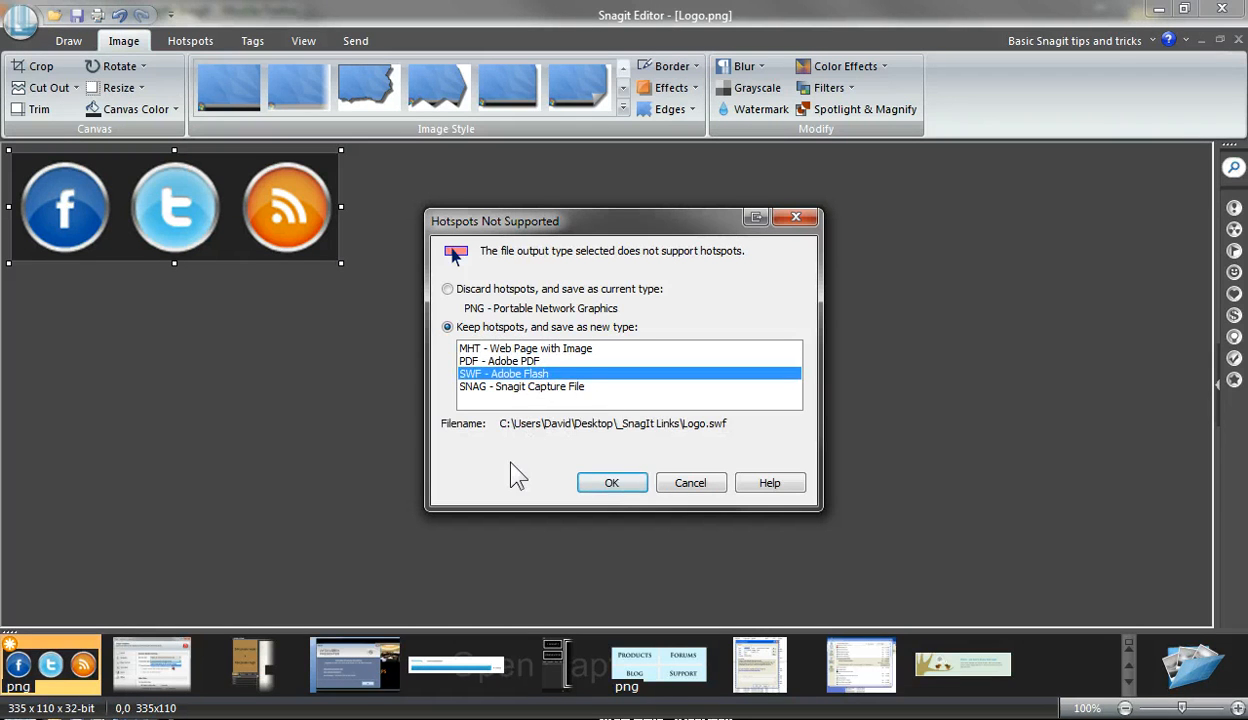
click(611, 484)
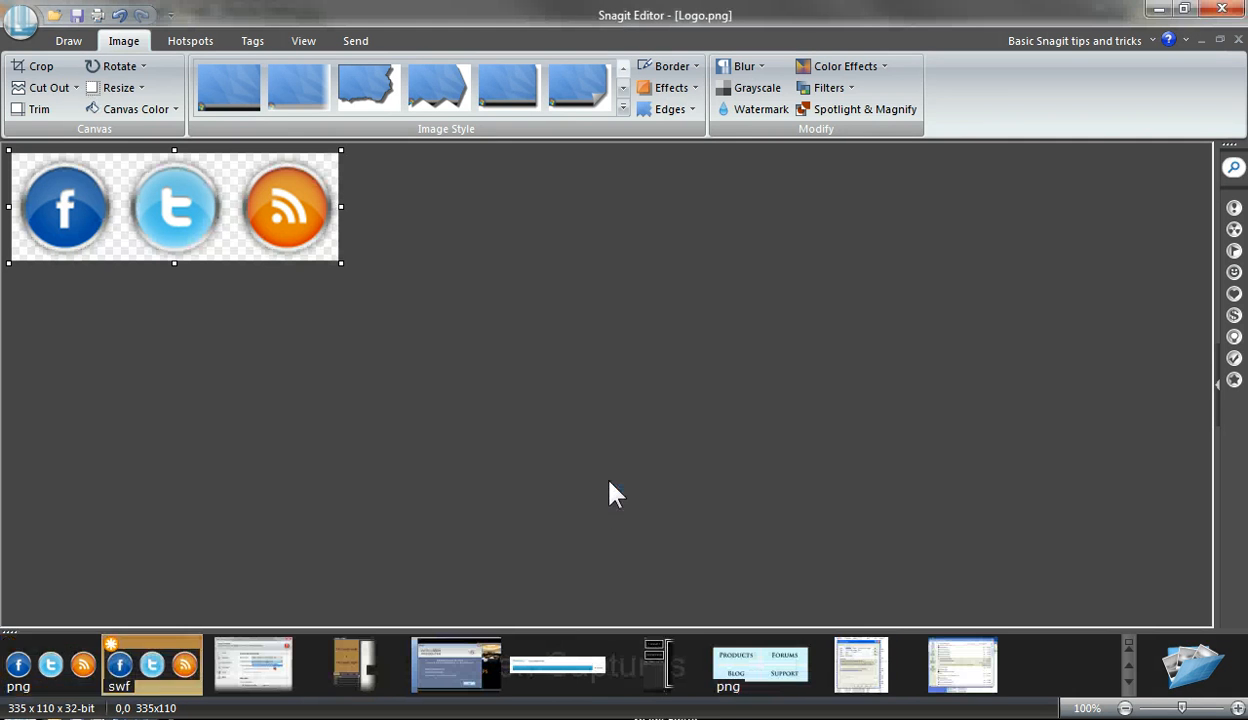
Open Logo.swf from the _SnagIt Links folder to check its linked logos, and close the player
click(618, 717)
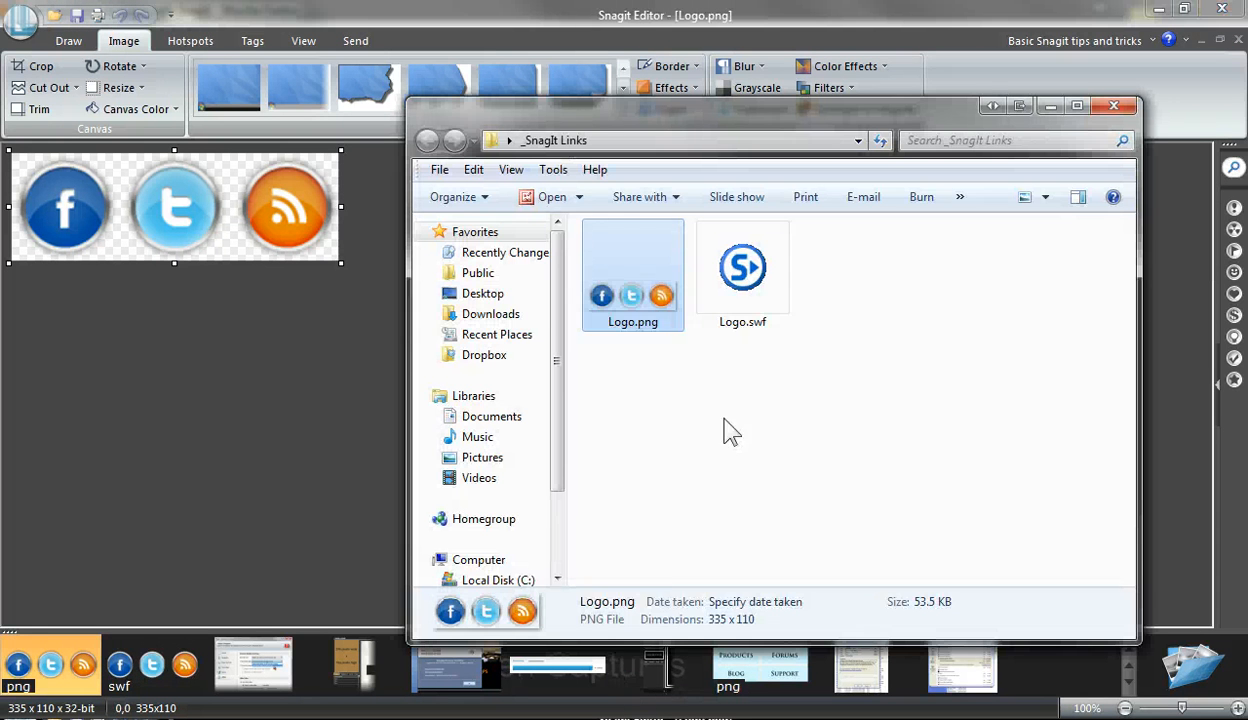
click(762, 324)
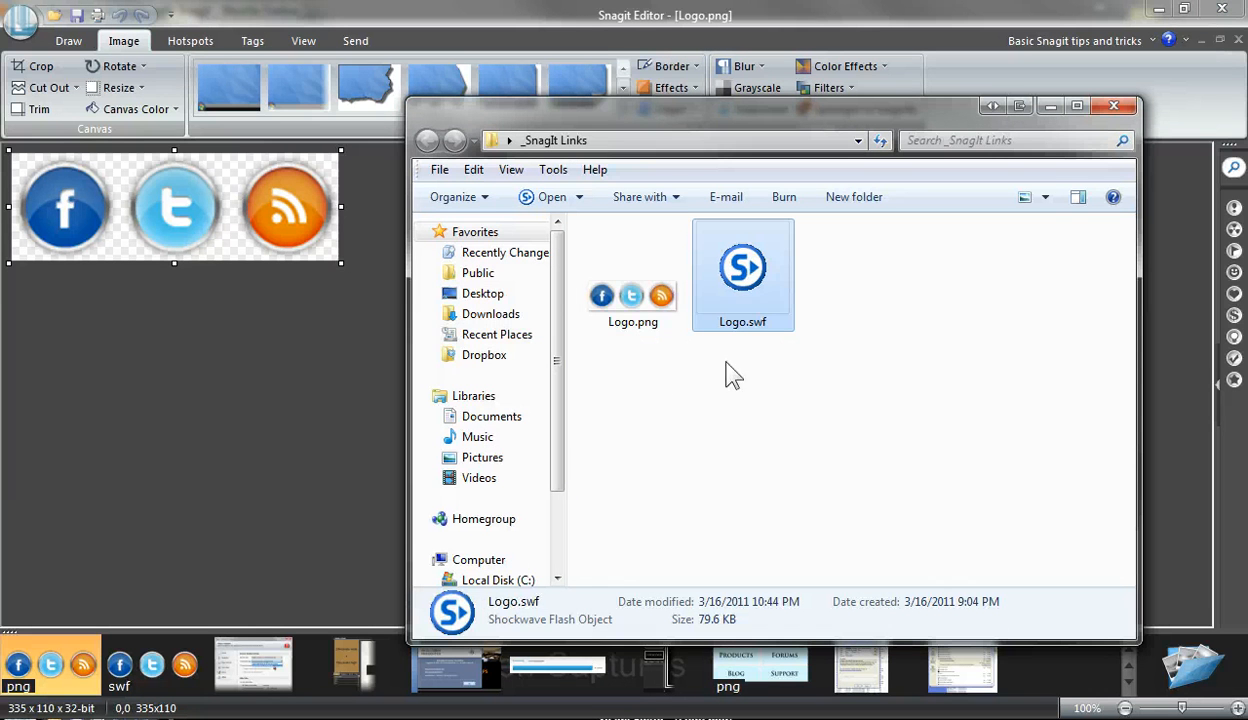
double_click(742, 272)
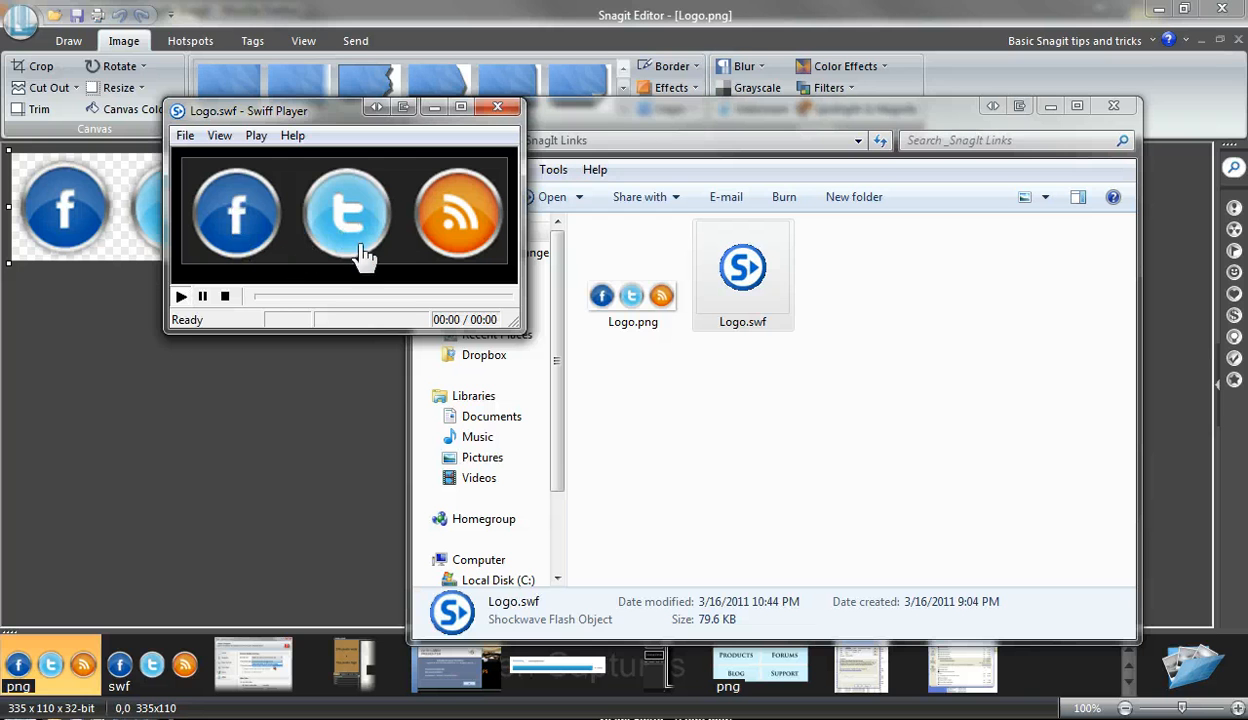
click(497, 106)
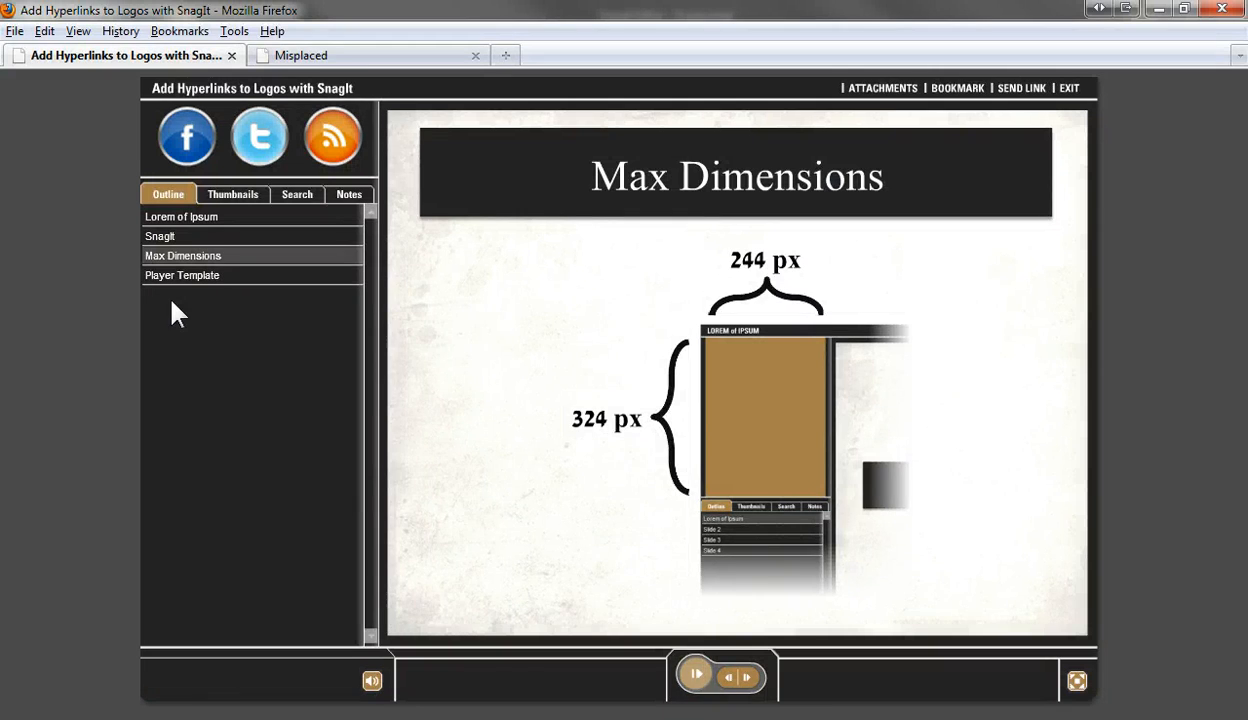
Review the Player Template slide in Firefox and compare its layout with the Misplaced presentation
click(182, 276)
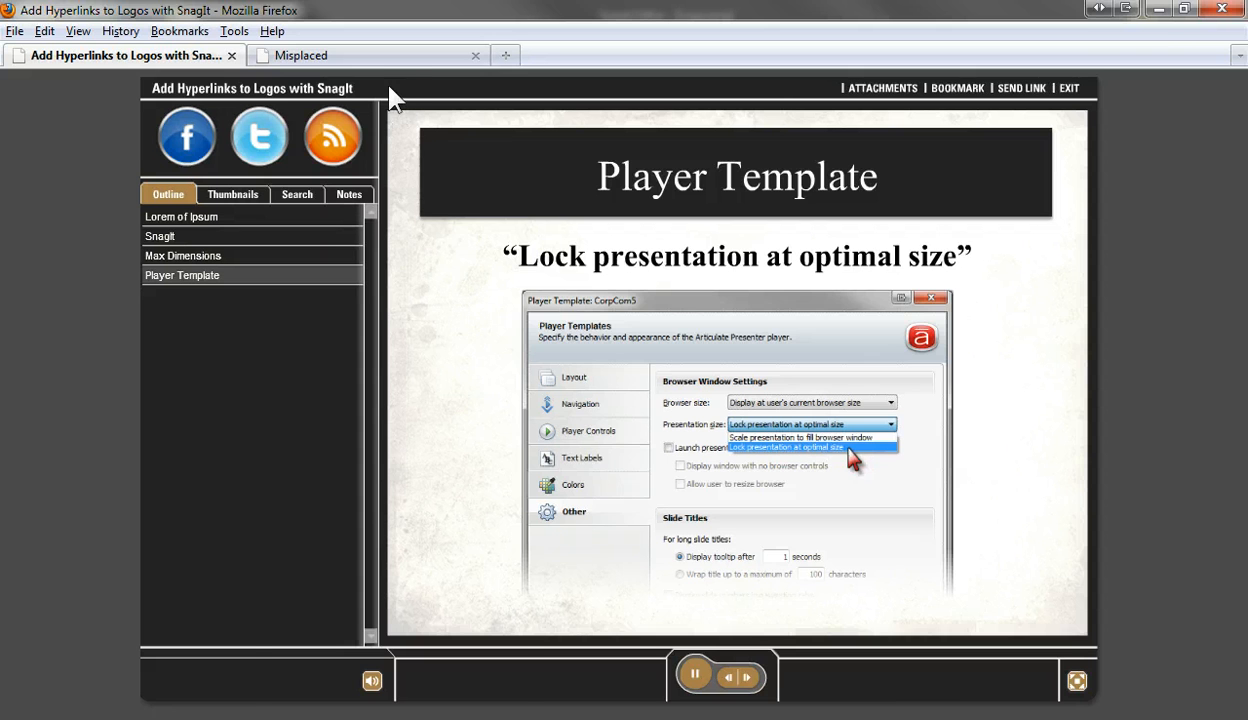
click(380, 57)
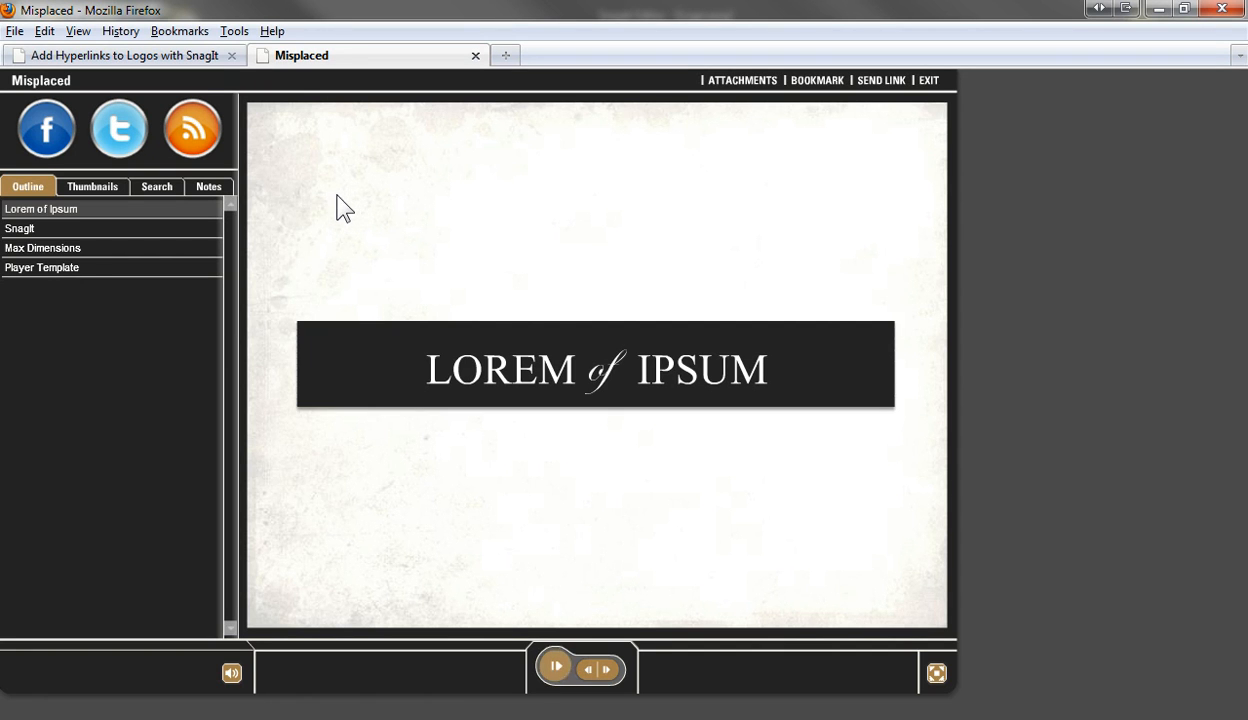
click(191, 58)
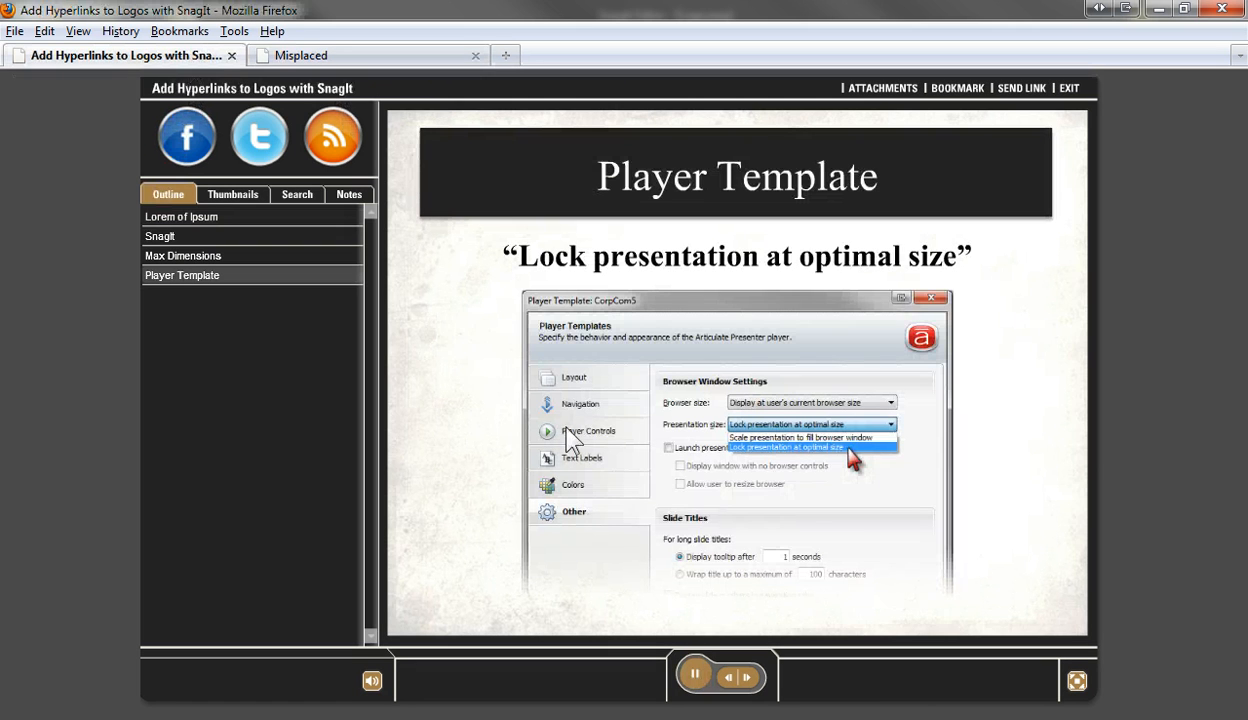